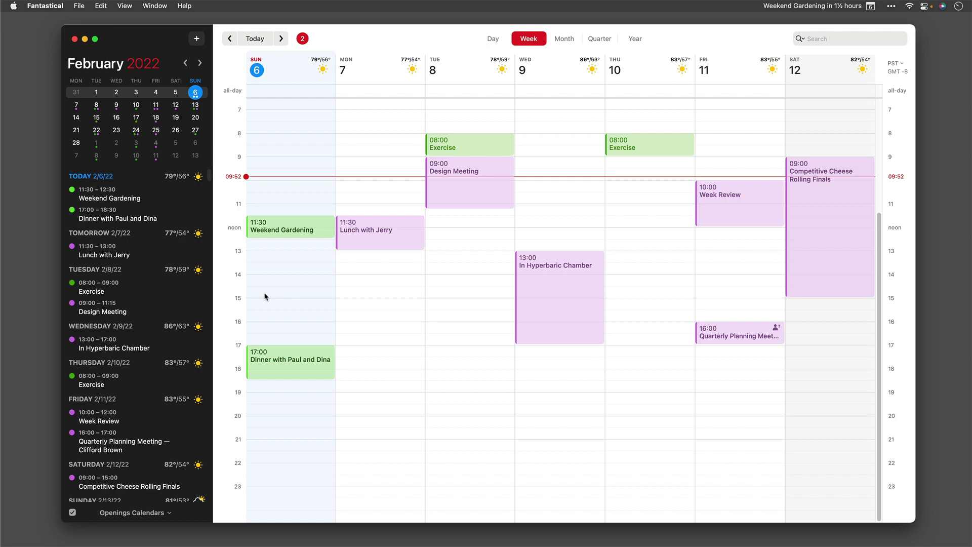
Create a 1h 'Team Status Meeting' at 14:15 on Monday, February 7 in the Work calendar
double_click(366, 283)
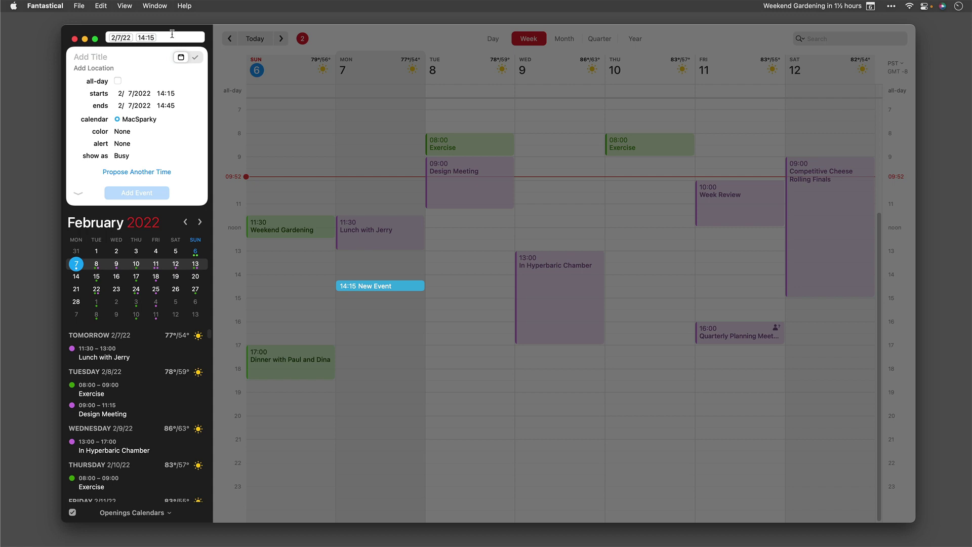
text(Team)
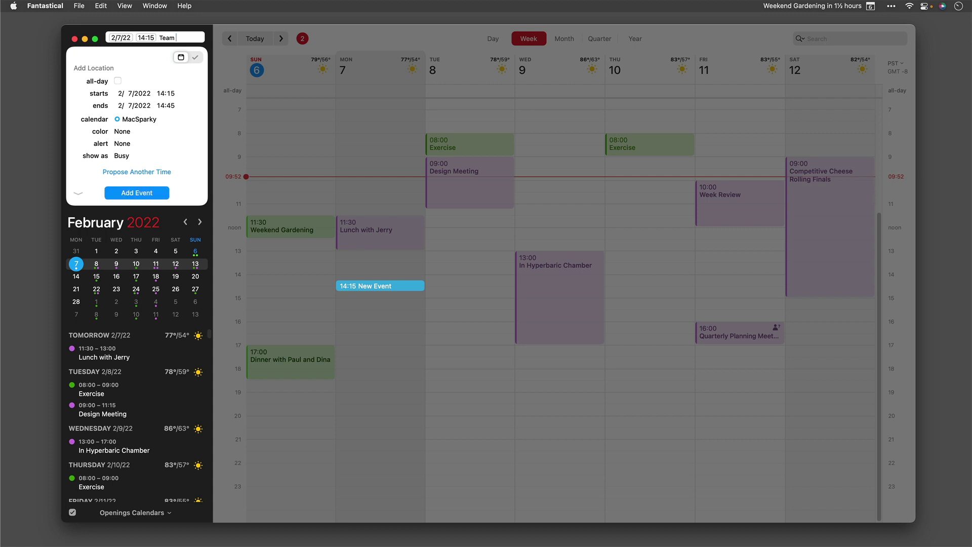
text( Status Meeti)
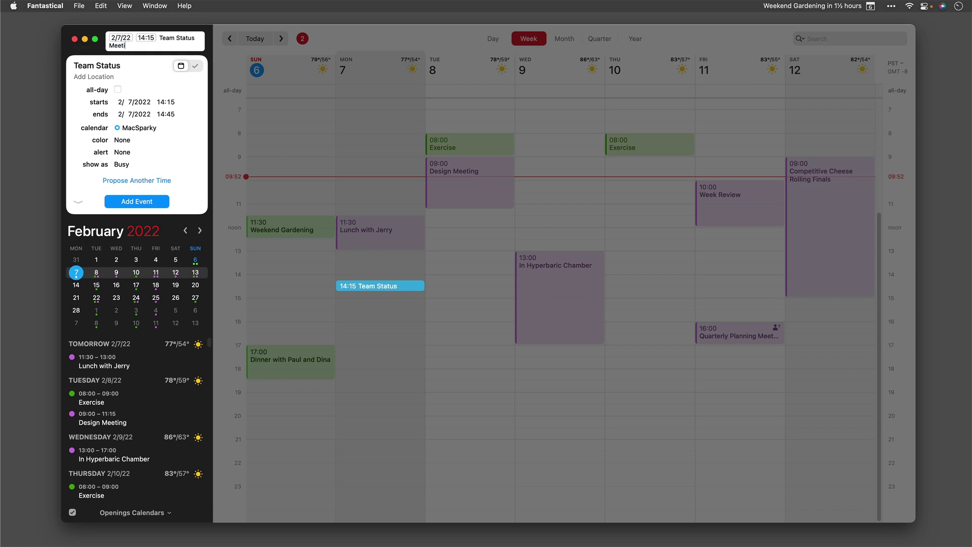
text(ng 1h /2)
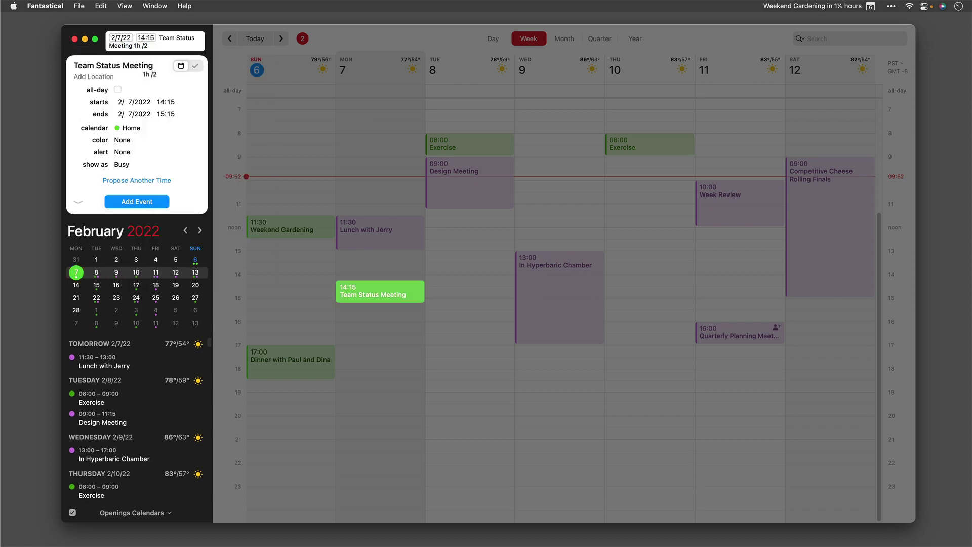
key(BackSpace)
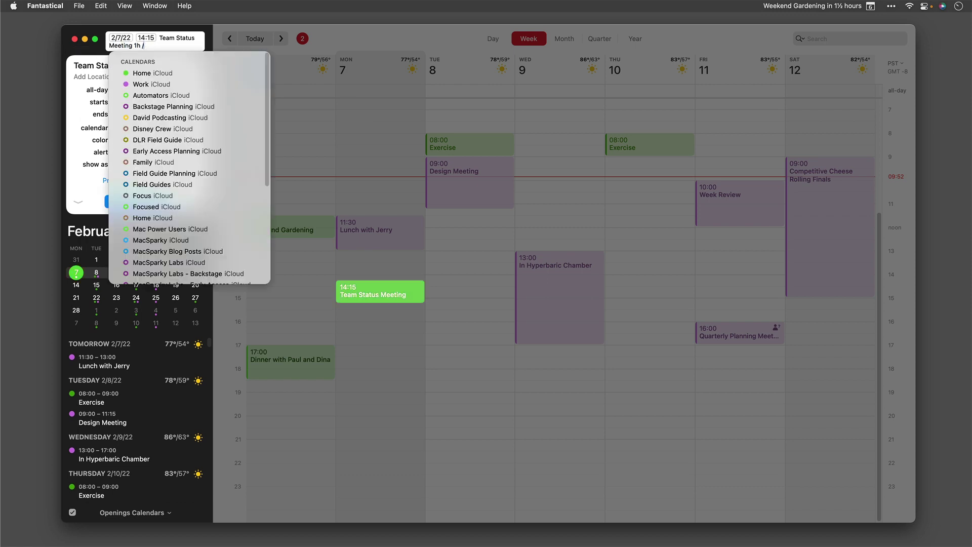
text(w)
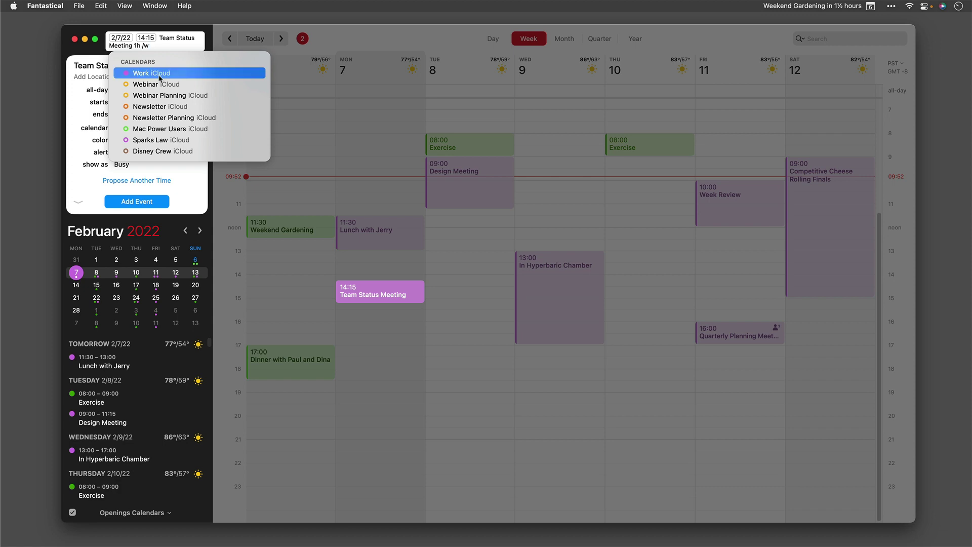
click(158, 75)
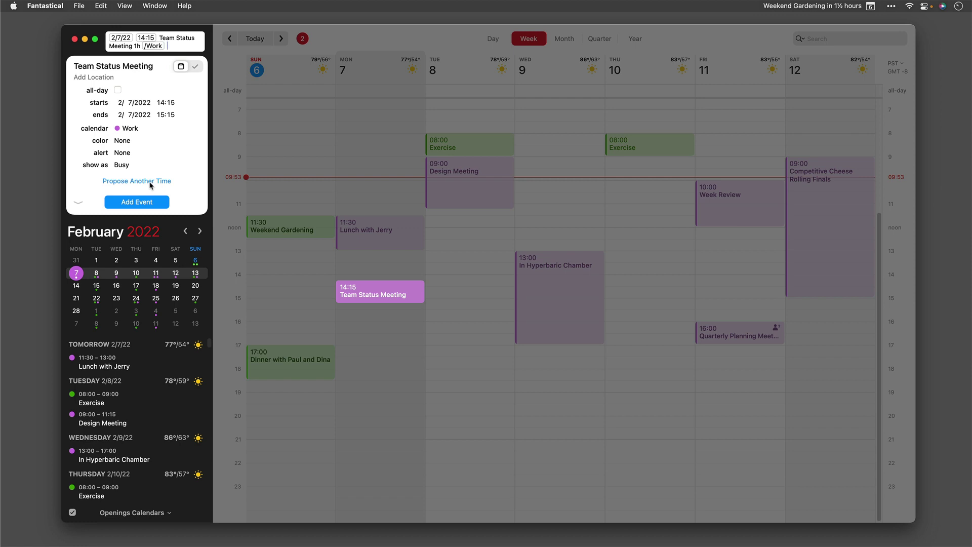
Turn the event into a proposal with times Monday 14:00, Tuesday 14:00 and Monday 16:00
click(150, 181)
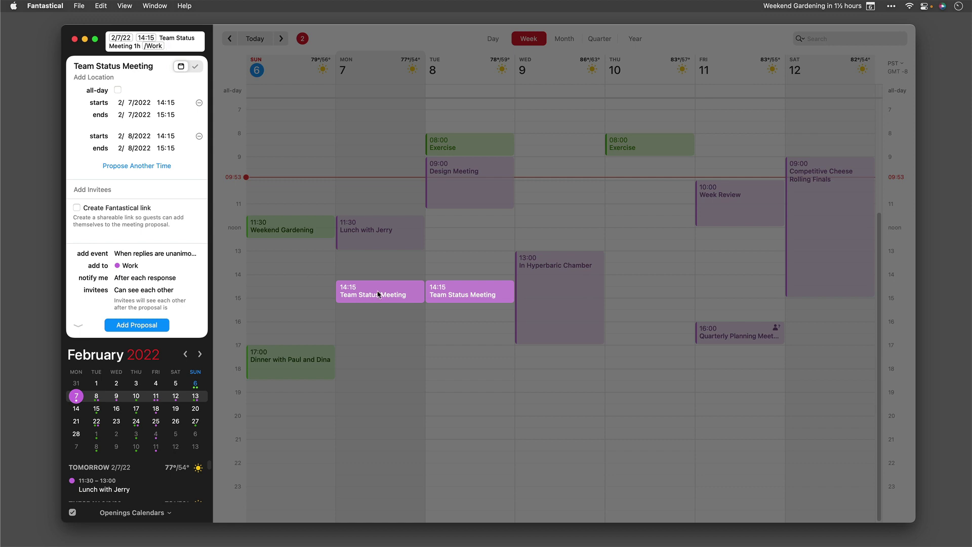
drag(378, 294, 378, 287)
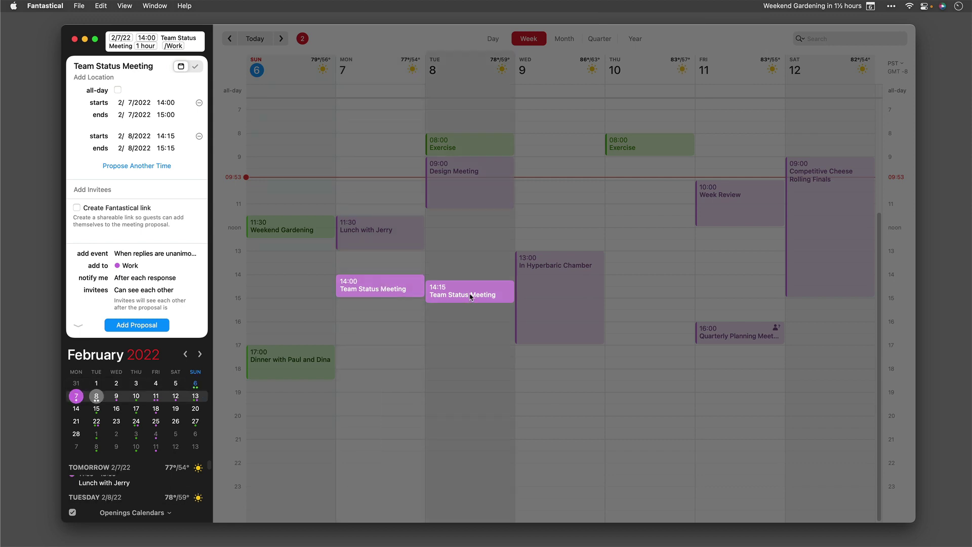
drag(470, 297, 470, 290)
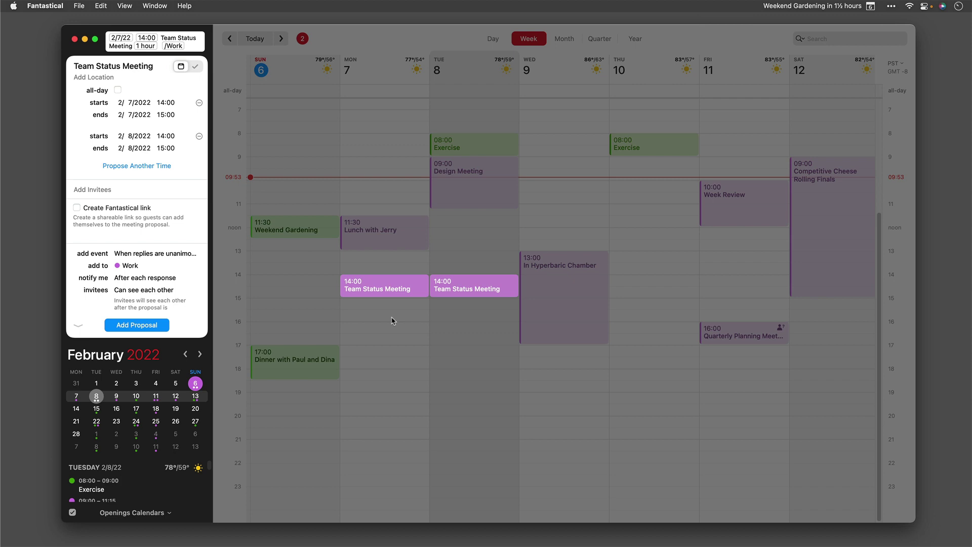
click(157, 166)
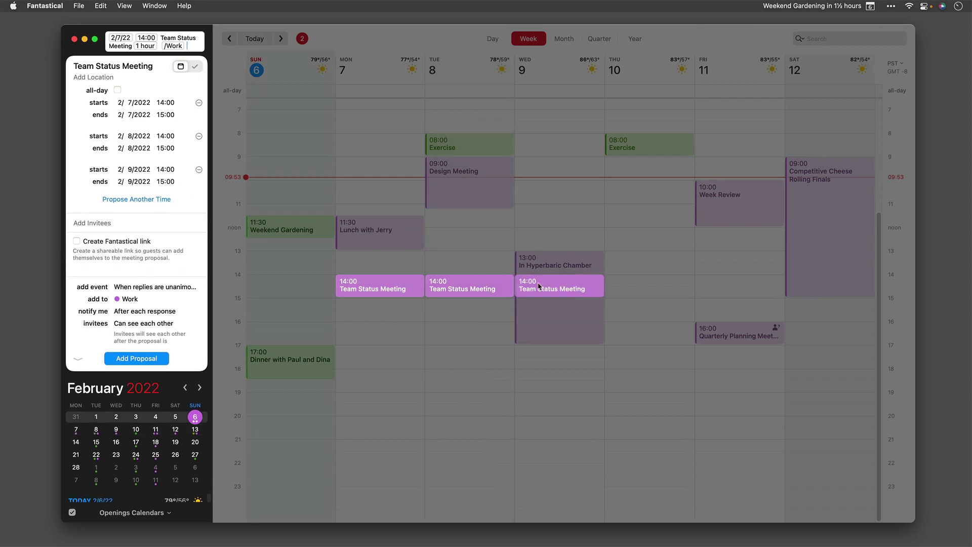
drag(539, 286, 388, 336)
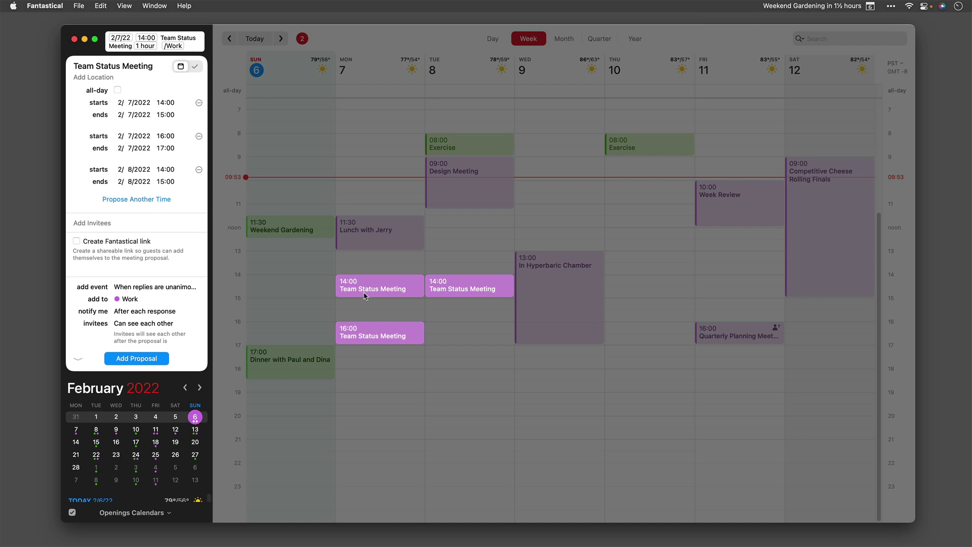
Add Tuesday 15:00 and Wednesday 10:00 slots and remove the Tuesday 14:00 slot
click(464, 313)
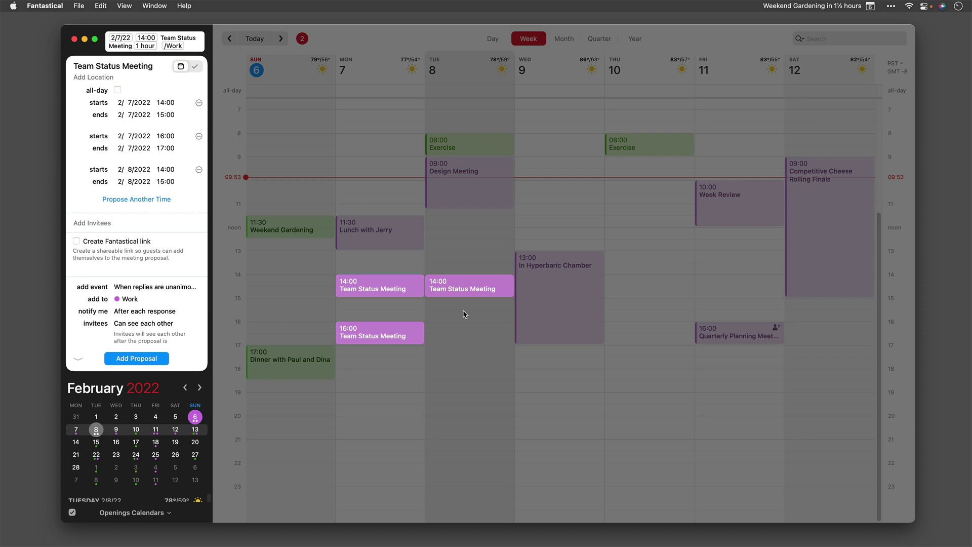
click(464, 313)
drag(464, 313, 462, 306)
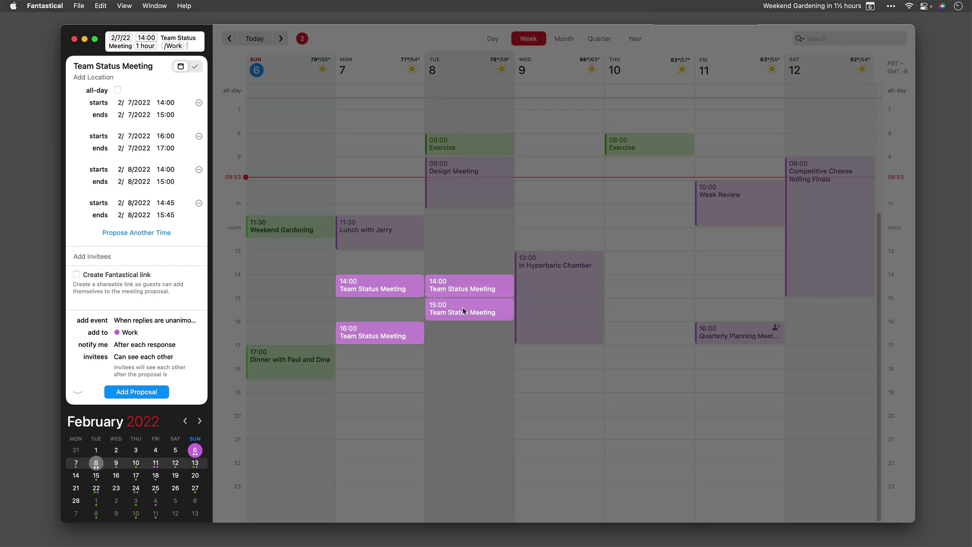
click(559, 197)
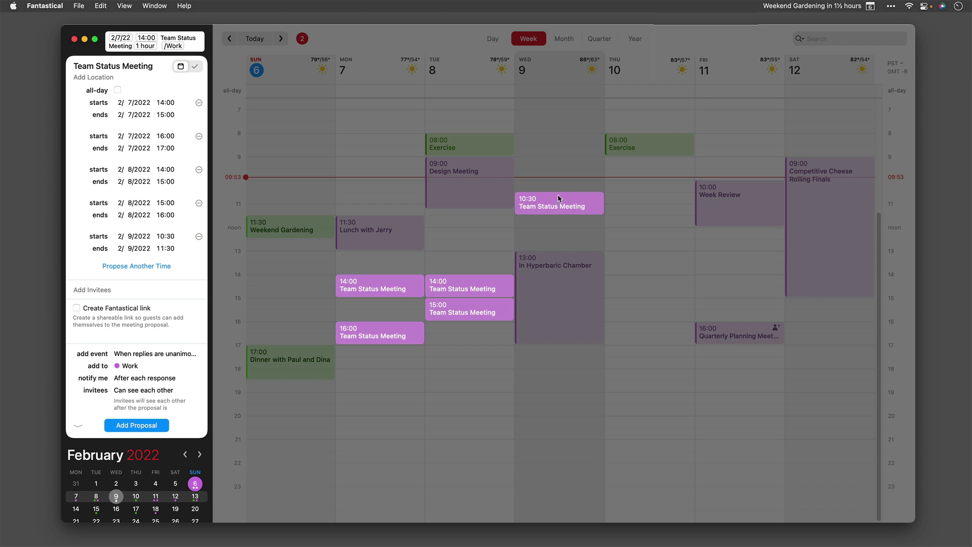
drag(559, 197, 558, 186)
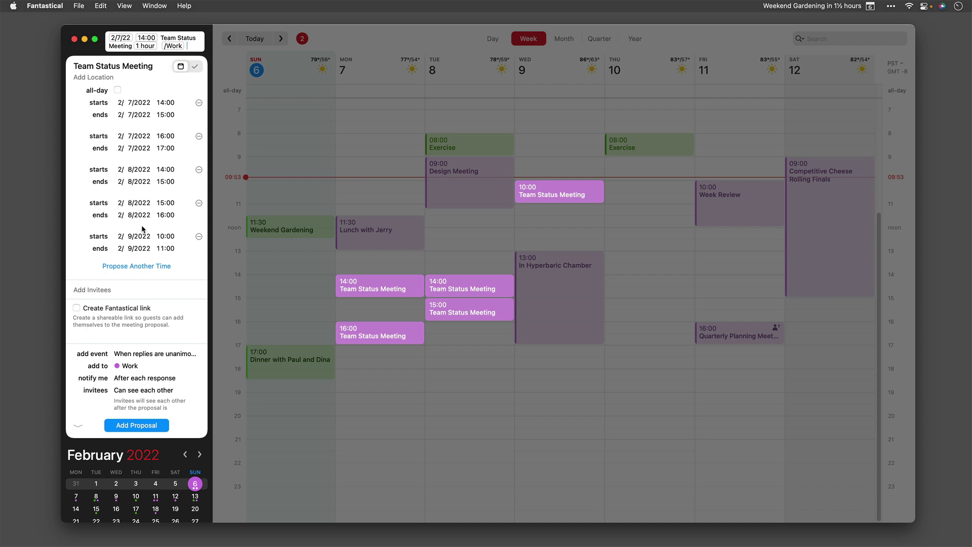
click(198, 170)
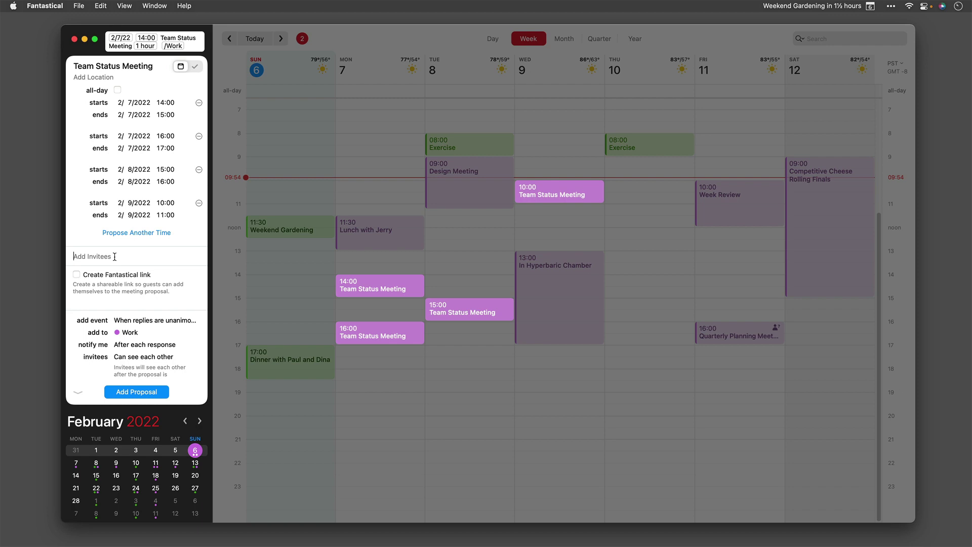
Enter the invitee's e-mail address and switch the add-event setting to Manually
click(76, 275)
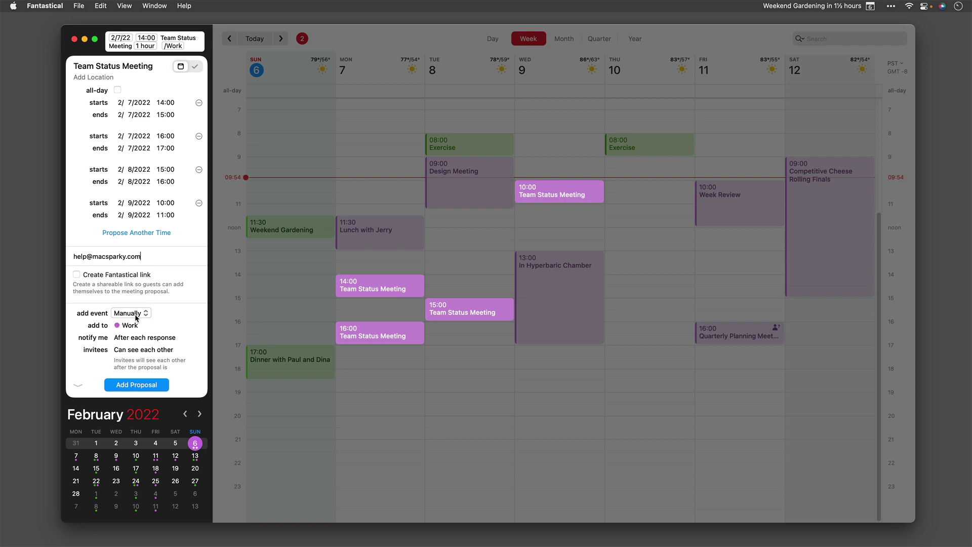
Confirm the e-mail invitee and set the add-event option back to Manually
click(135, 318)
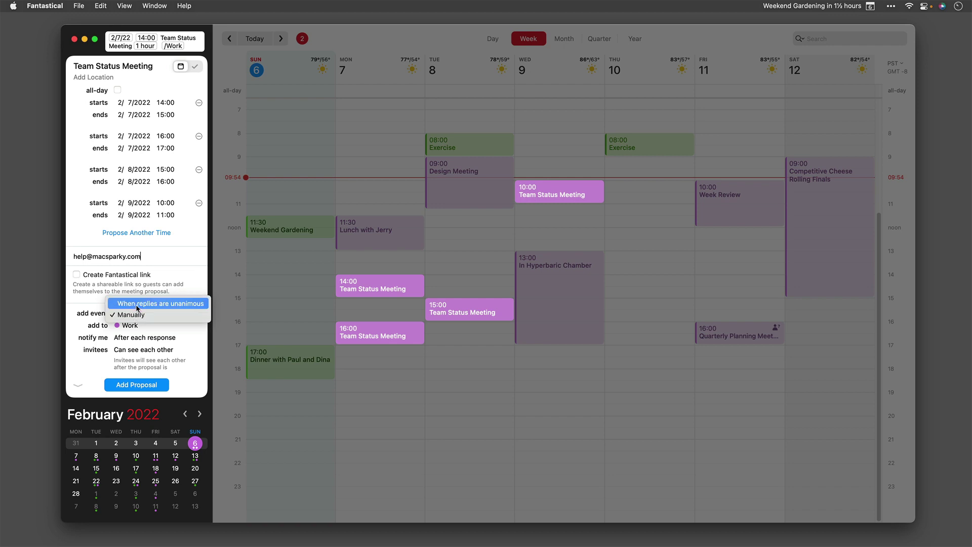
click(137, 304)
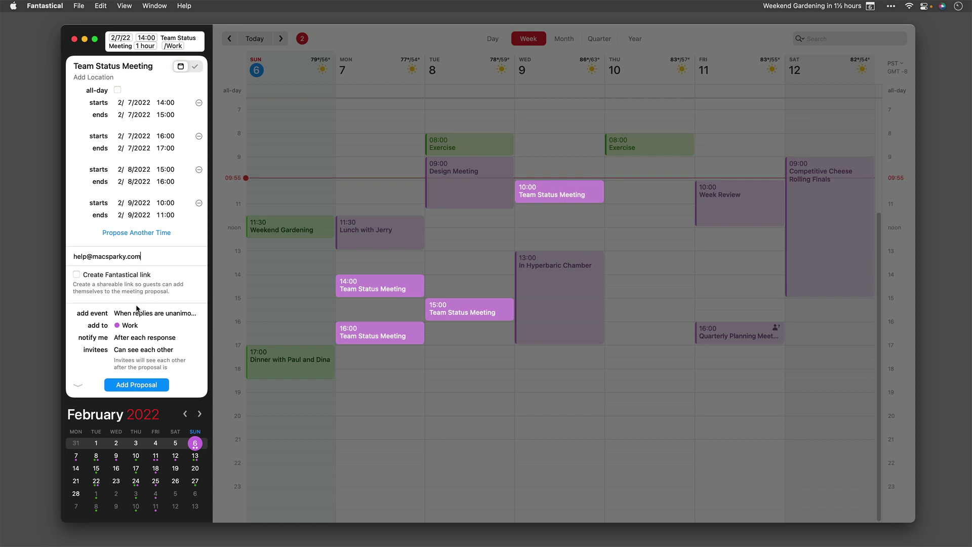
key(Return)
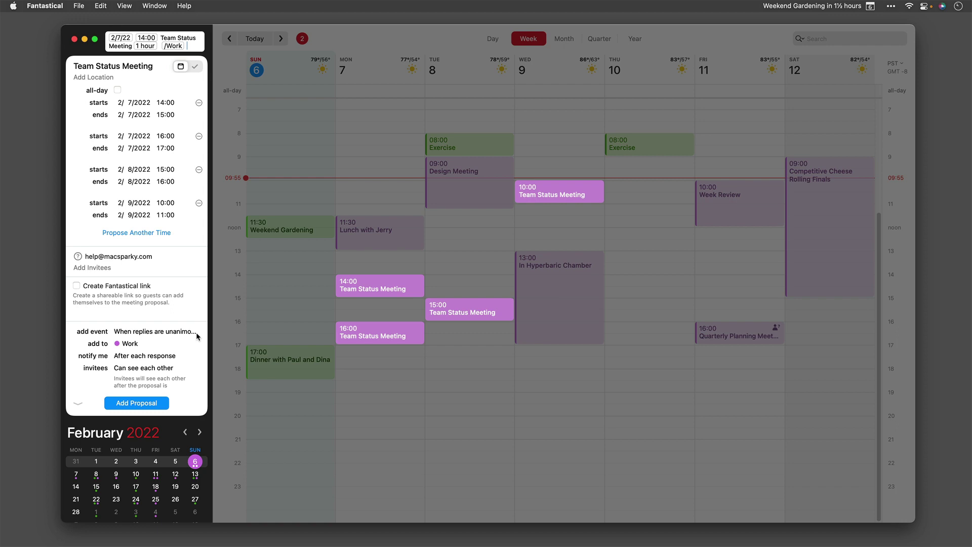
click(179, 332)
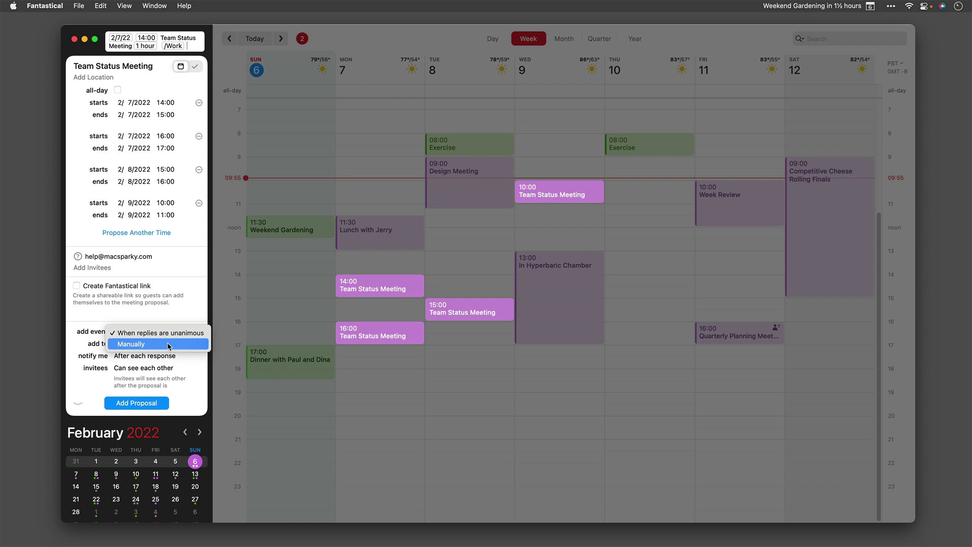
click(169, 344)
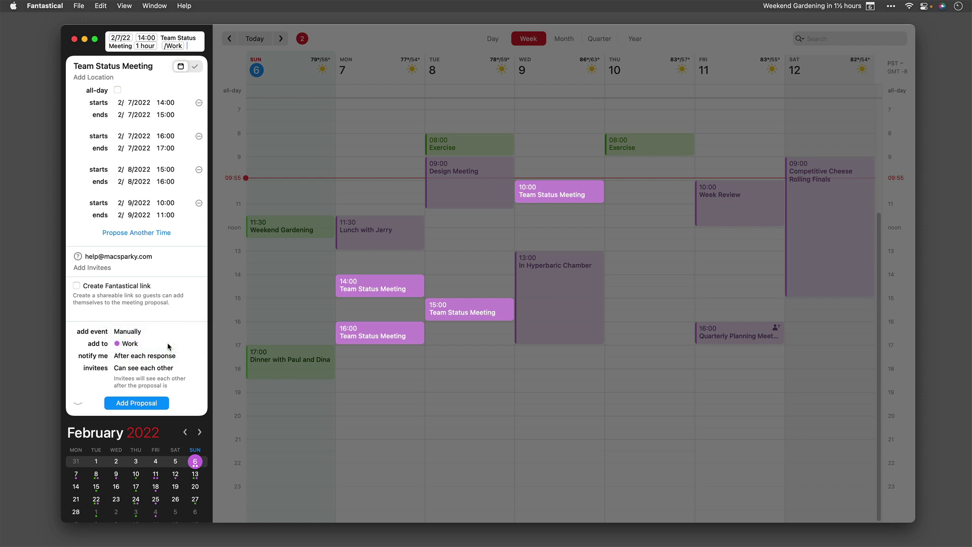
Enable a Fantastical link, keep per-response notifications and invitee visibility, and add the proposal
click(75, 287)
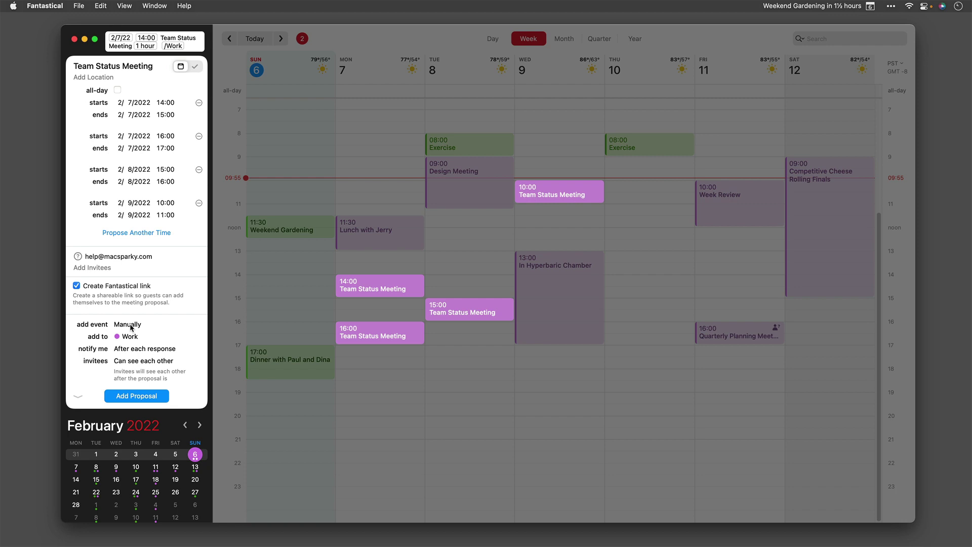
click(145, 350)
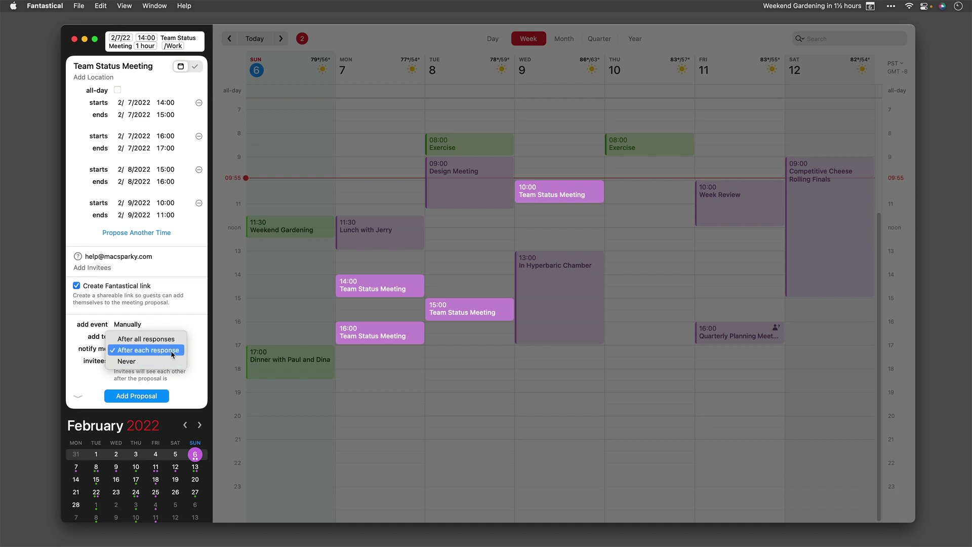
click(184, 350)
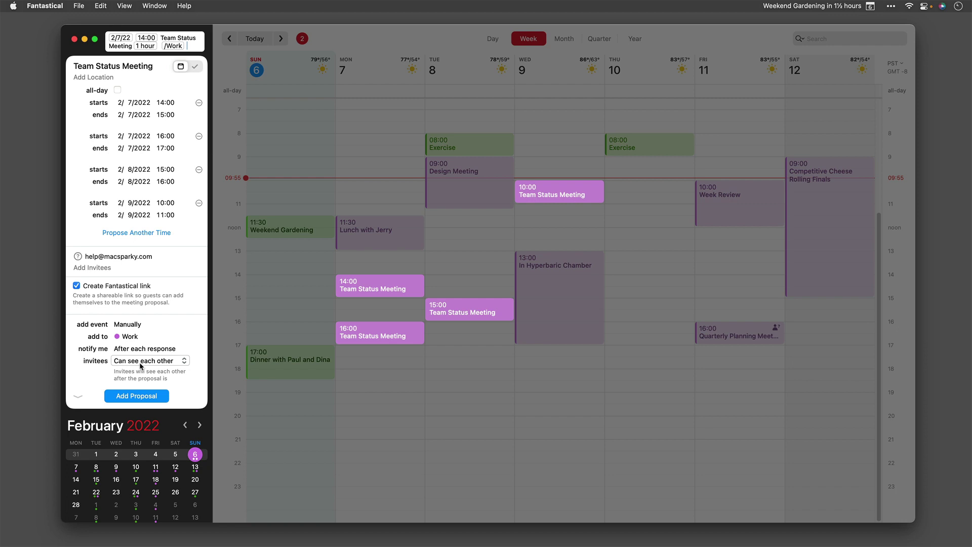
click(142, 363)
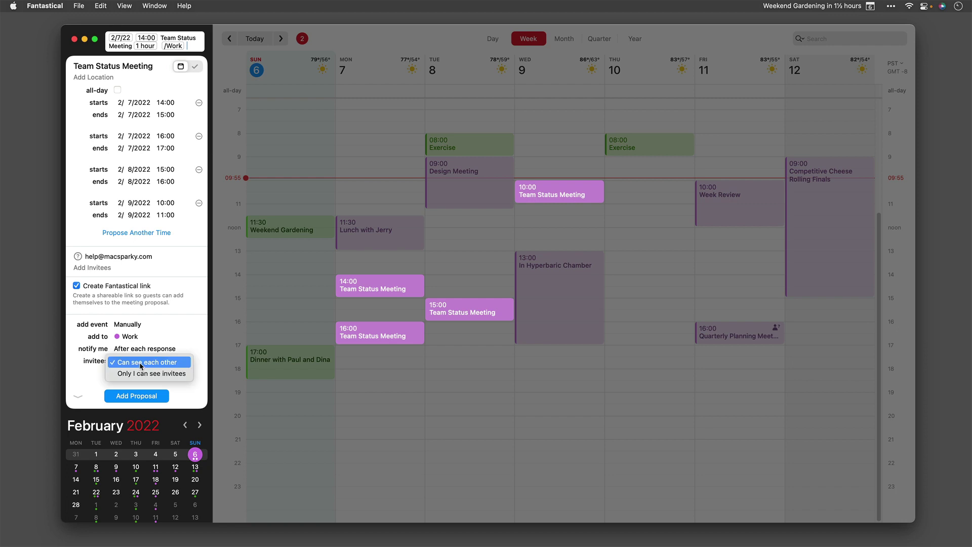
click(187, 332)
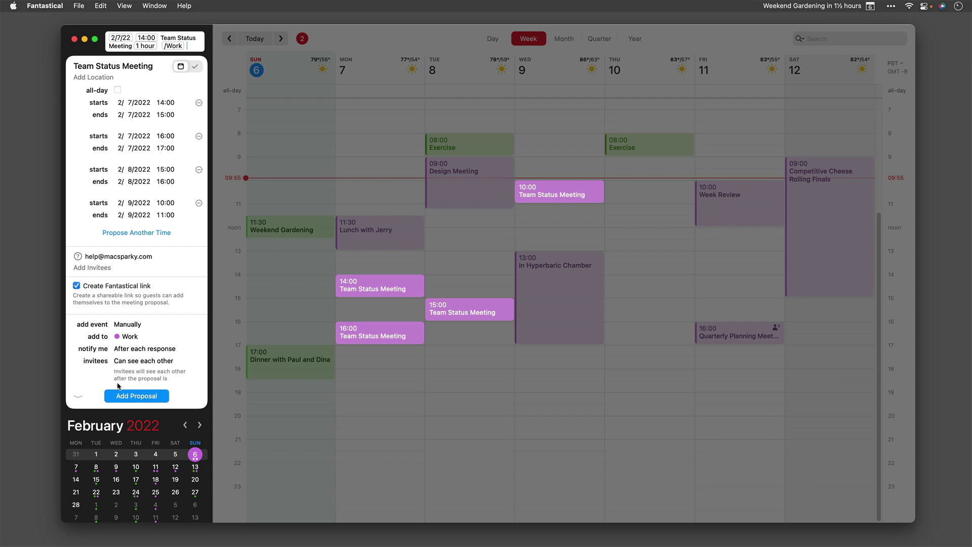
click(132, 399)
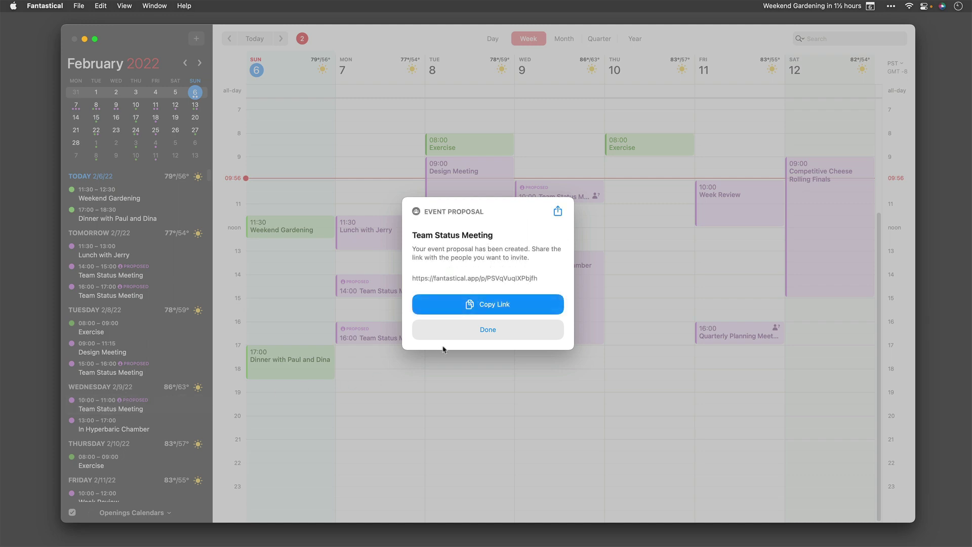
Copy the proposal link, dismiss the notice, and open the Monday 14:00 proposal's details
click(480, 306)
click(481, 330)
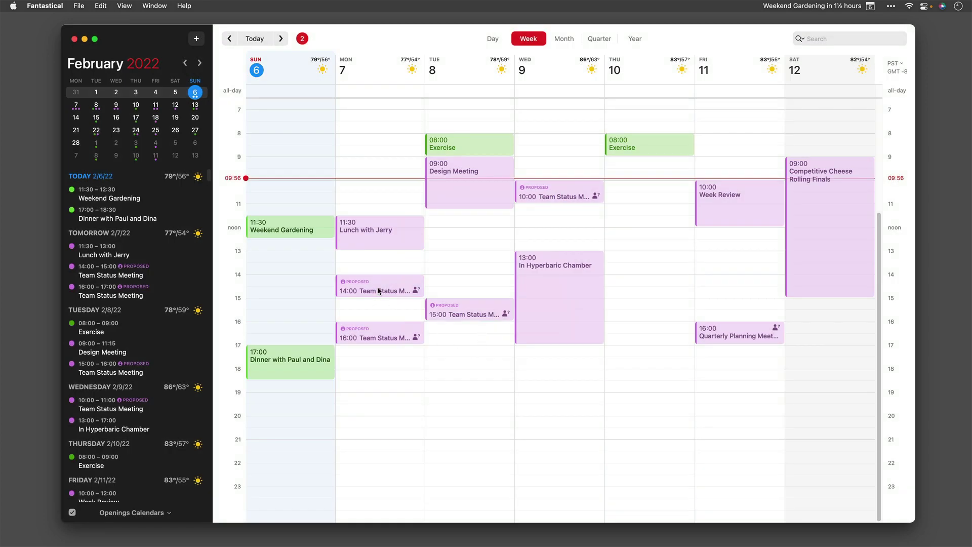
click(378, 290)
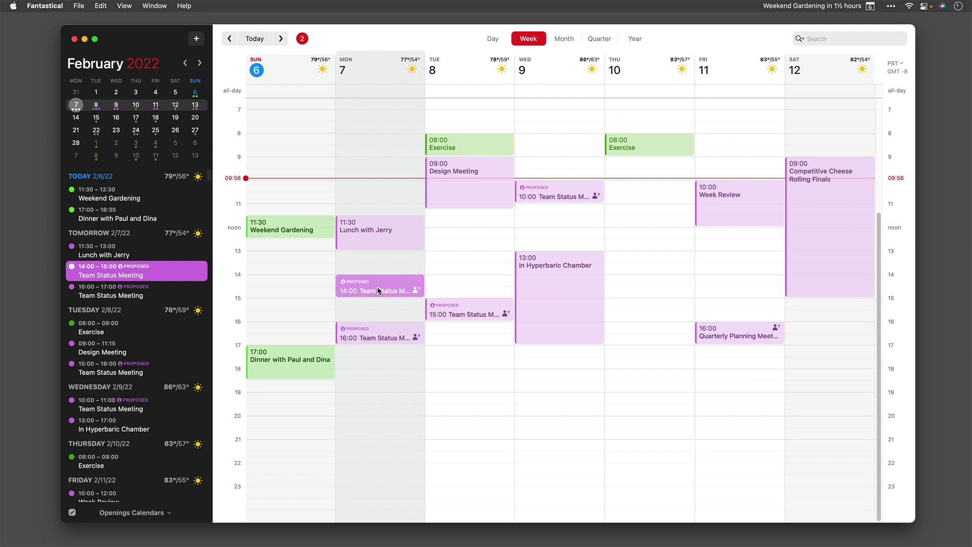
double_click(377, 288)
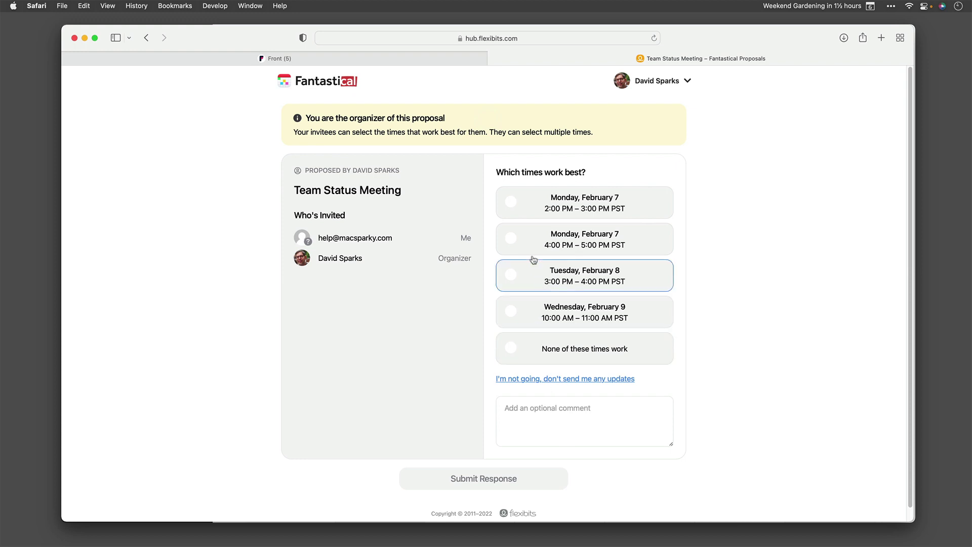
Submit a response picking Feb 7 2 PM, Feb 8 and Feb 9 with comment 'I'm looking forward to this meeting.'
click(511, 204)
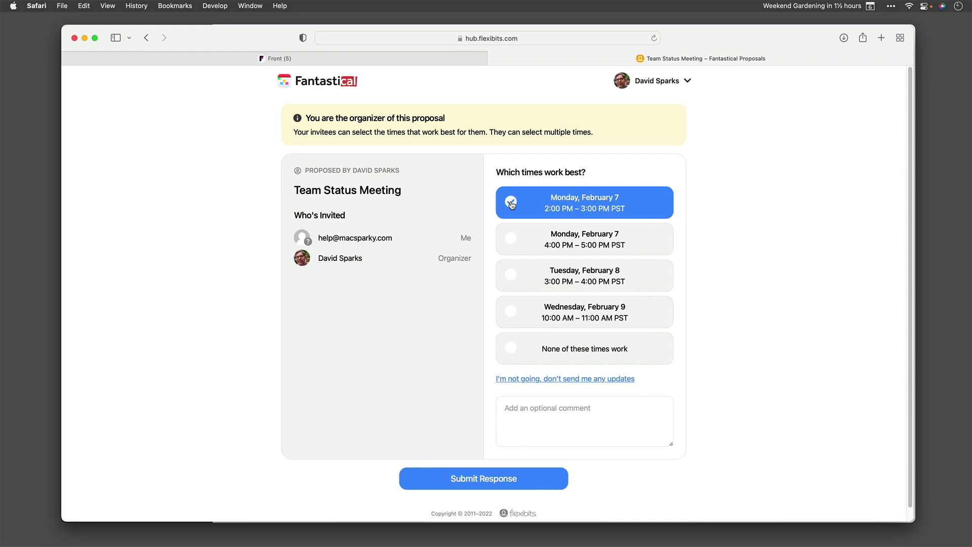
click(509, 276)
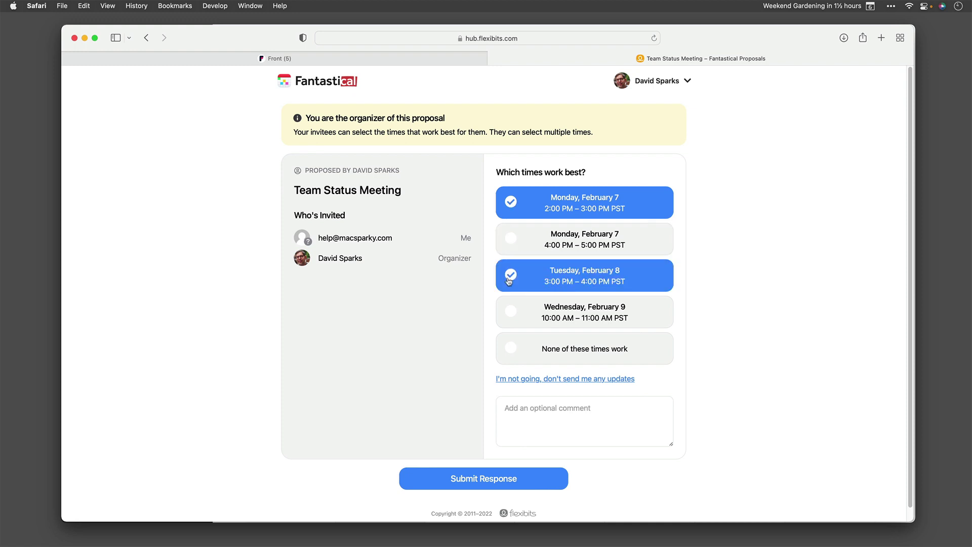
click(509, 316)
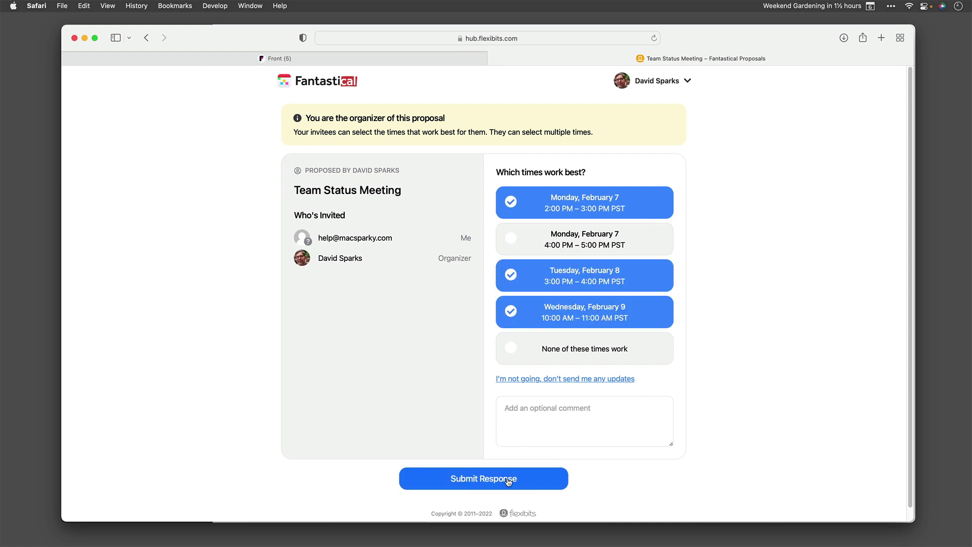
click(530, 416)
text(I'm looking forward to this meeting.)
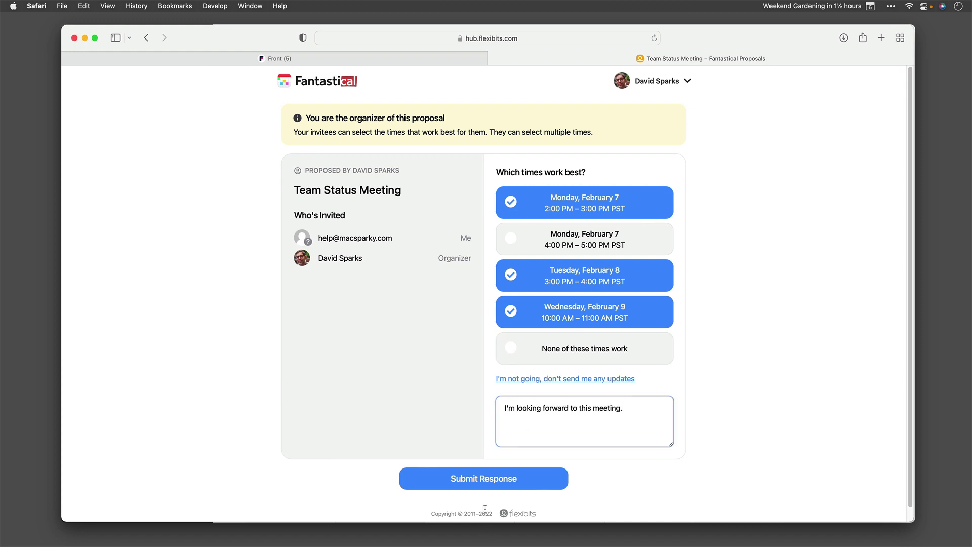
click(486, 484)
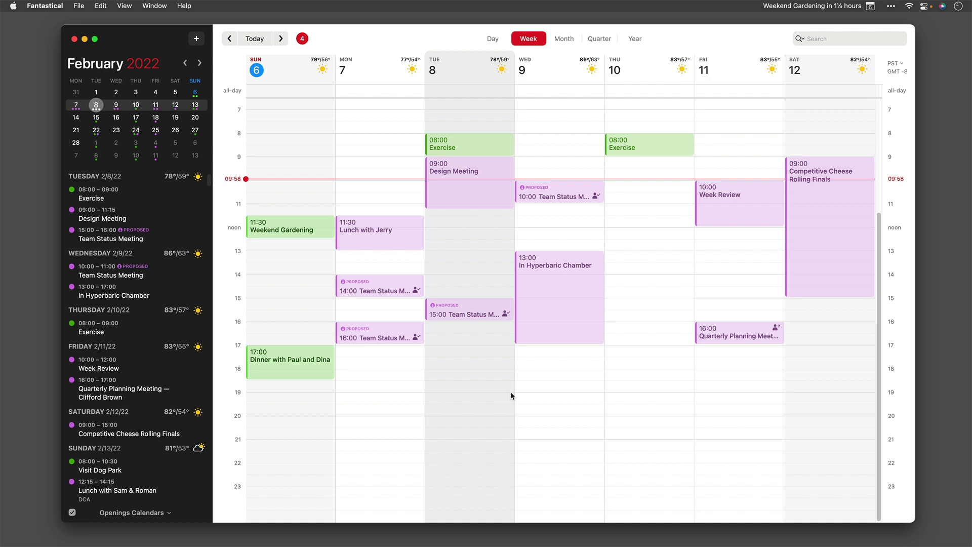
double_click(381, 289)
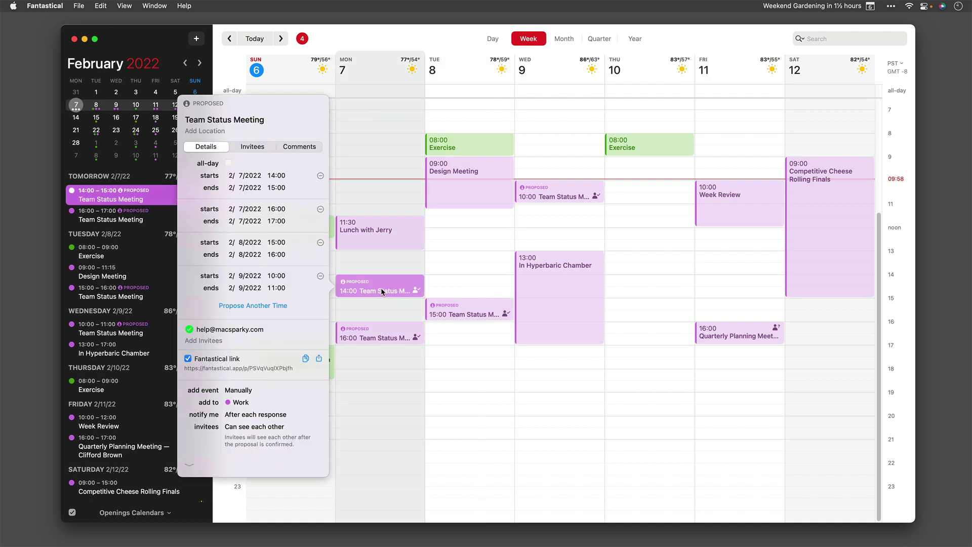
click(252, 148)
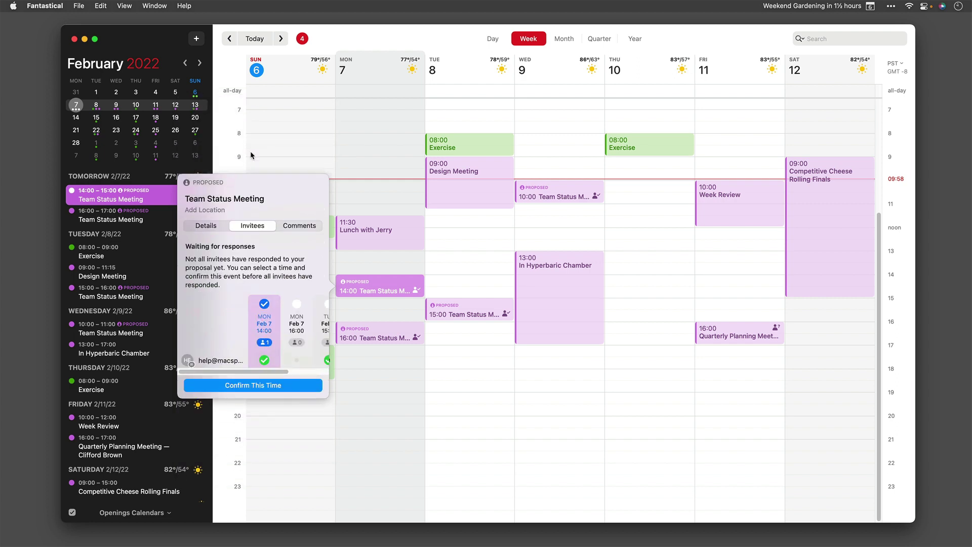
drag(271, 373, 313, 373)
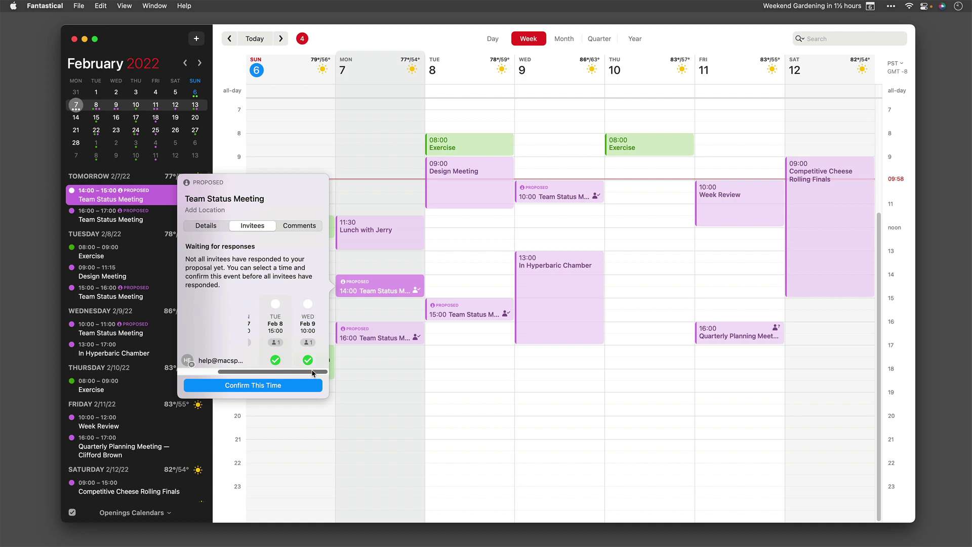
scroll(278, 342, left, 3)
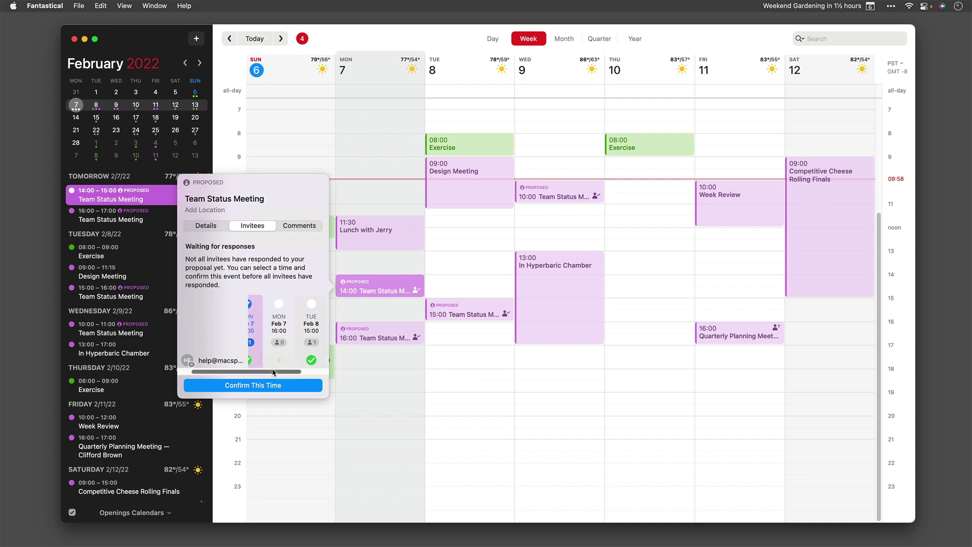
drag(274, 373, 258, 373)
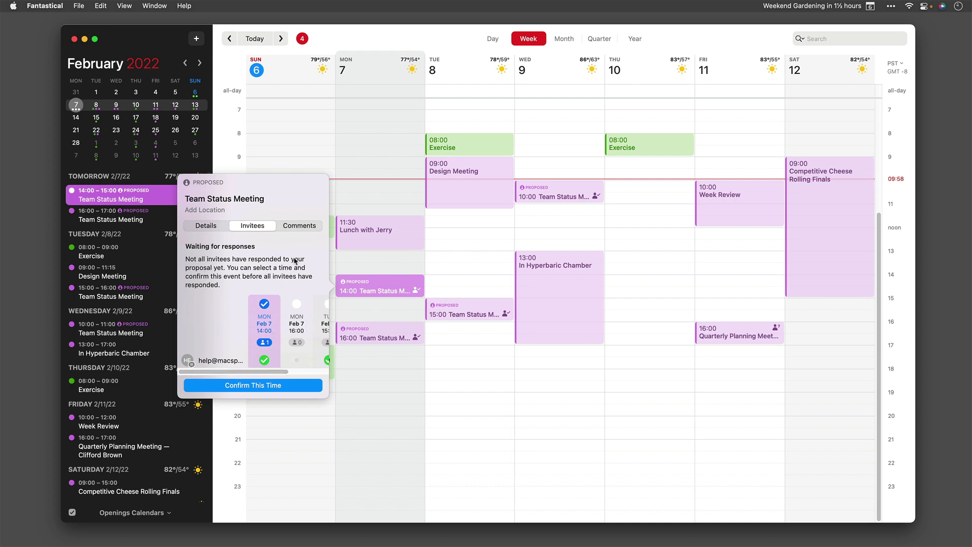
click(303, 226)
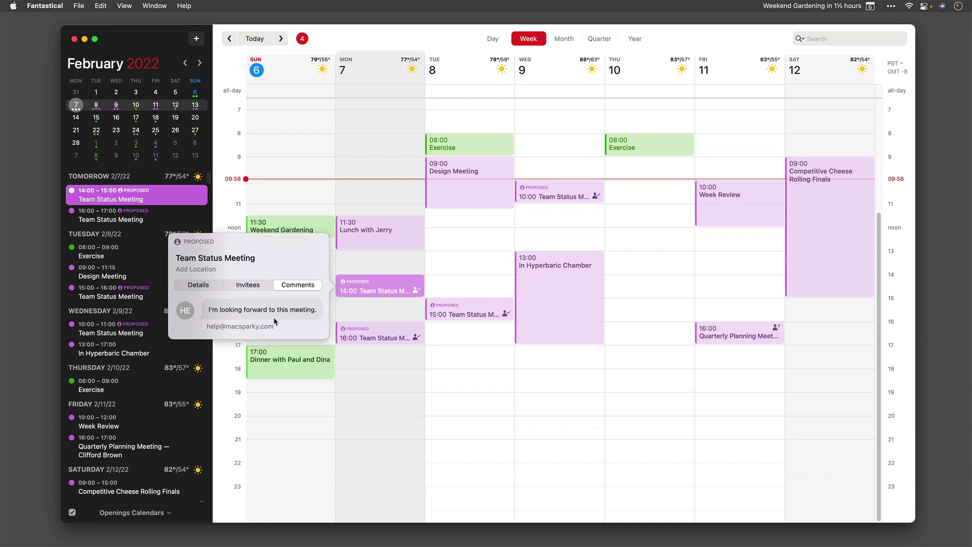
Close the comments, reopen the Monday 14:00 proposal's details, and copy its Fantastical link
click(352, 320)
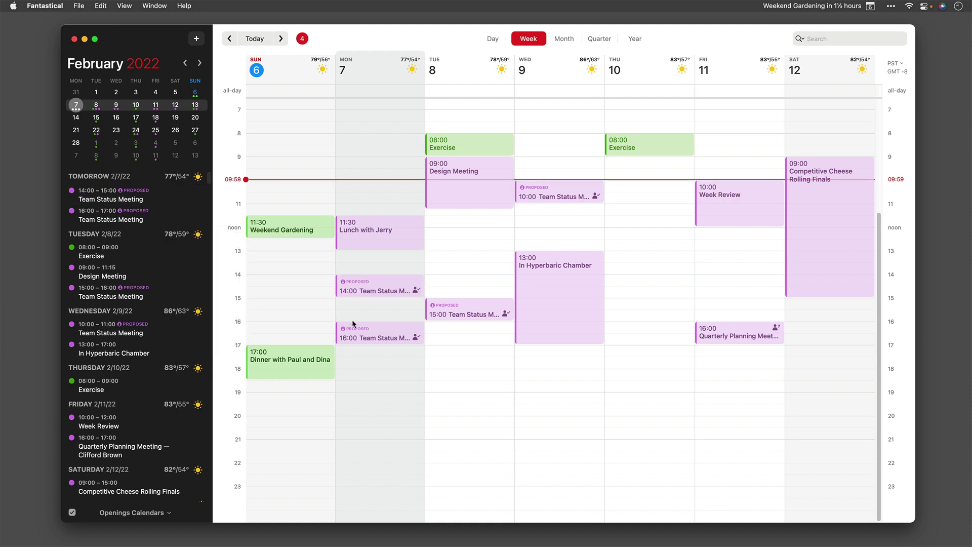
click(364, 291)
click(364, 292)
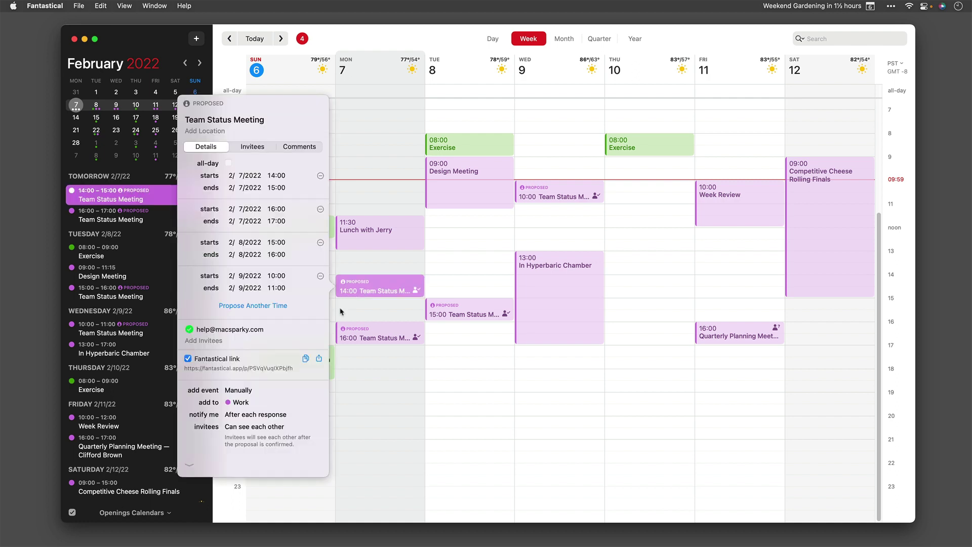
click(307, 359)
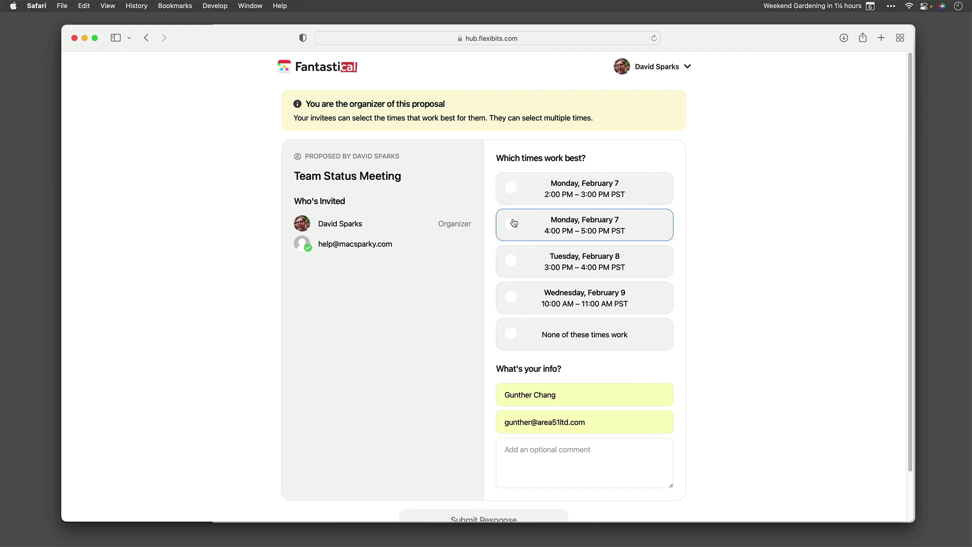
Submit a response picking Monday Feb 7 at 2:00 and 4:00 PM, commenting 'I'll bring the chips and salsa!'
click(510, 191)
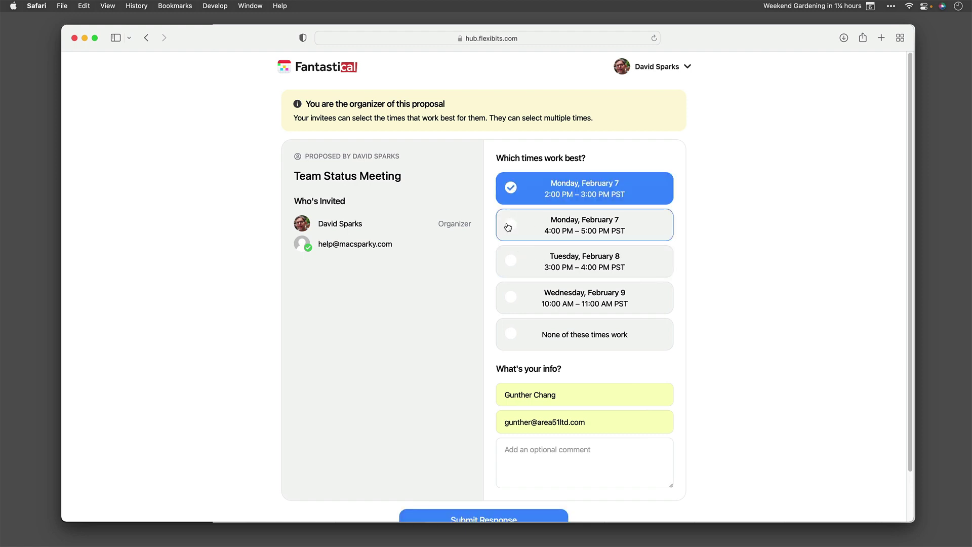
click(508, 227)
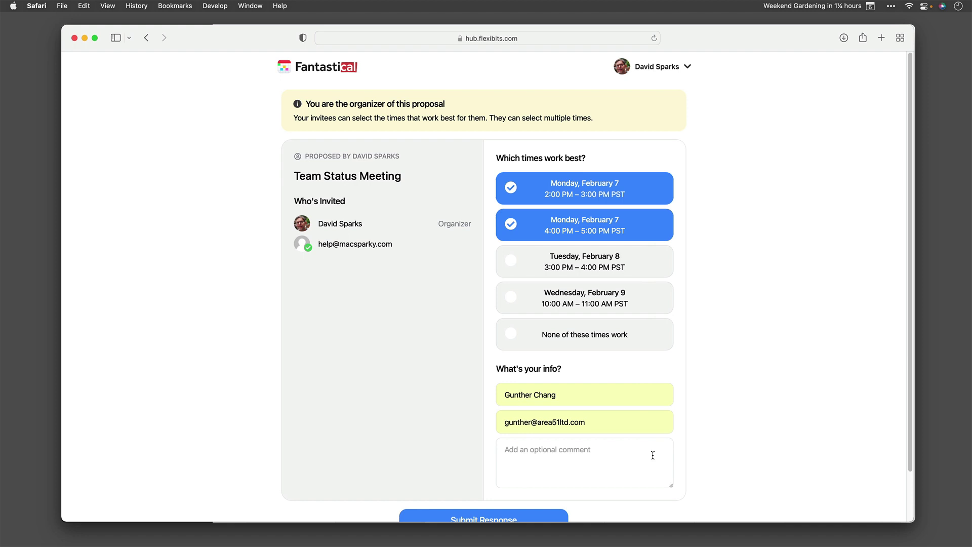
click(652, 455)
text(I'll bring the chips and salsa!)
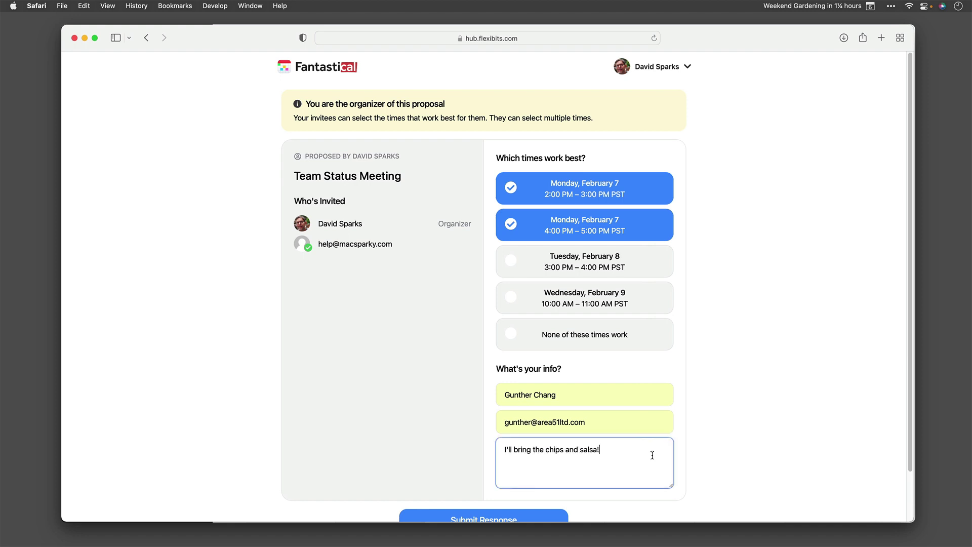
scroll(460, 455, down, 2)
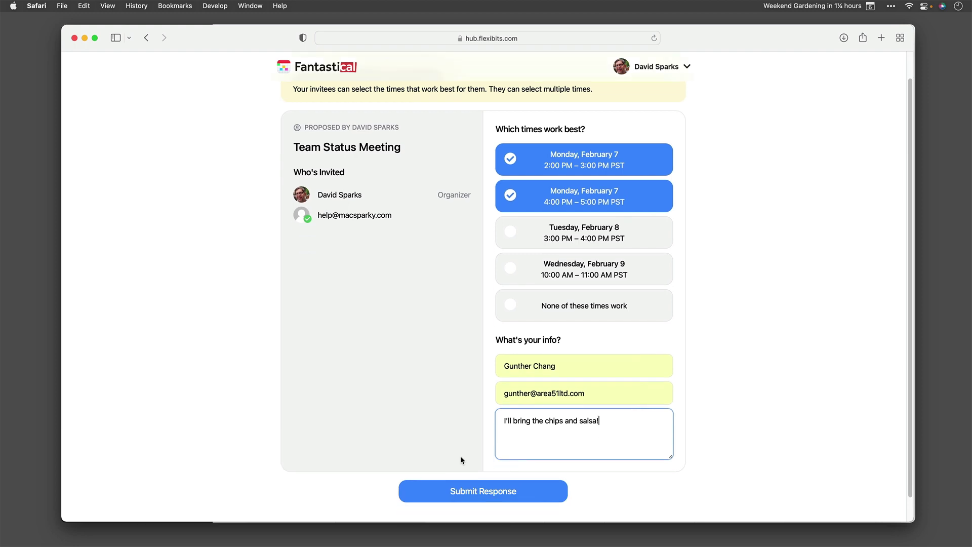
click(489, 497)
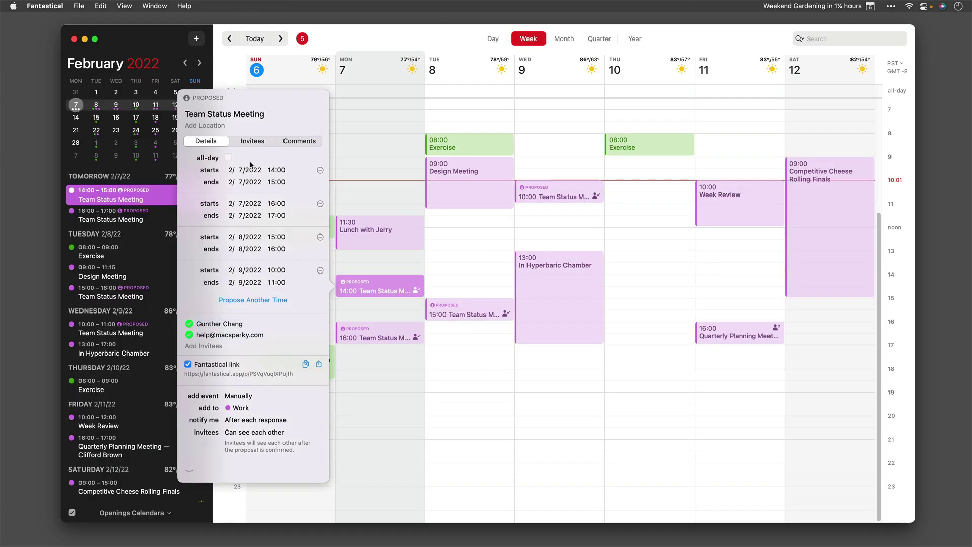
Review the invitees' responses and comments, then choose Monday Feb 7 14:00 as the meeting time
click(252, 141)
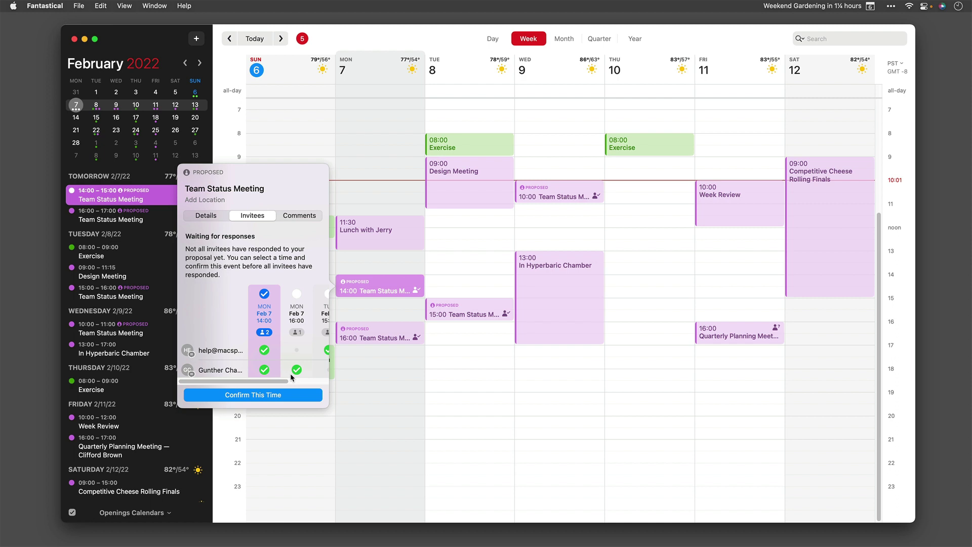
scroll(294, 381, right, 3)
scroll(294, 381, left, 3)
click(303, 216)
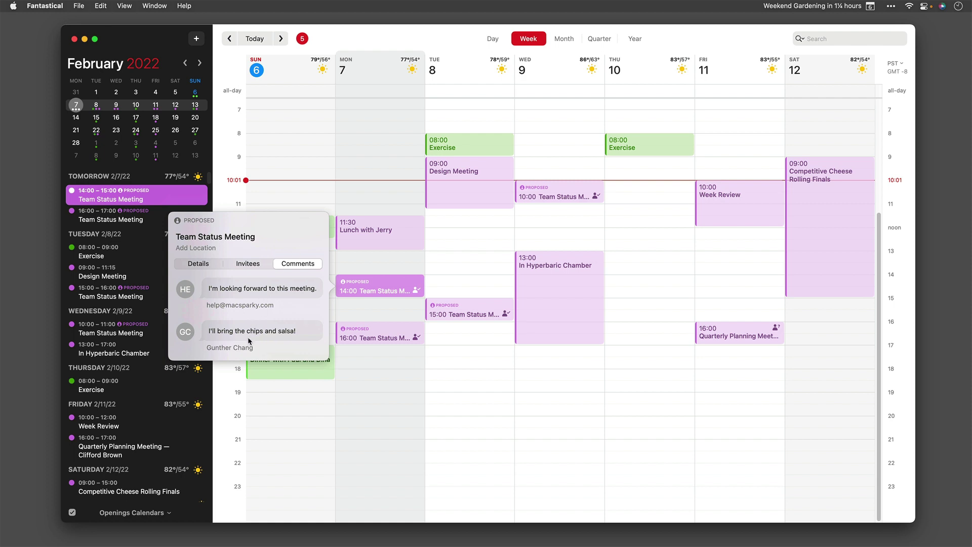
click(247, 264)
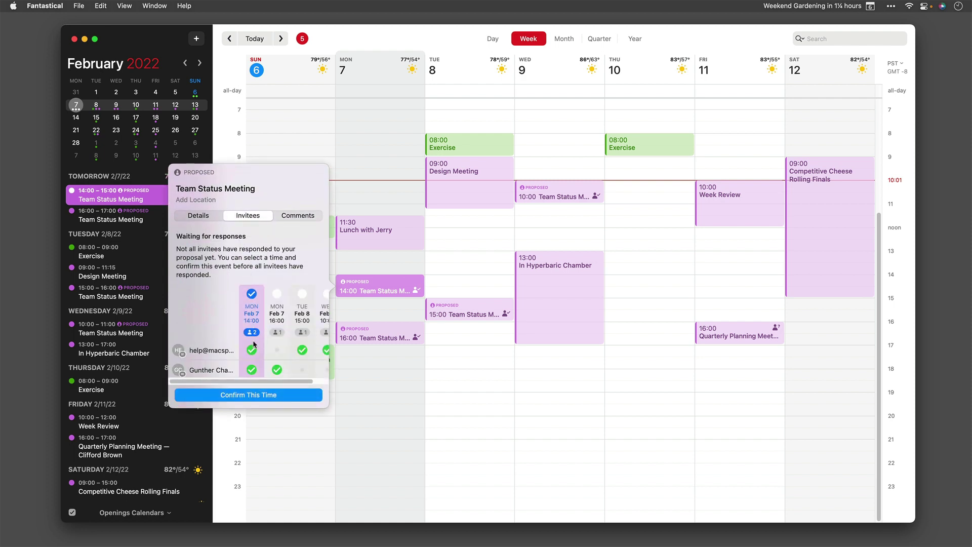
click(238, 396)
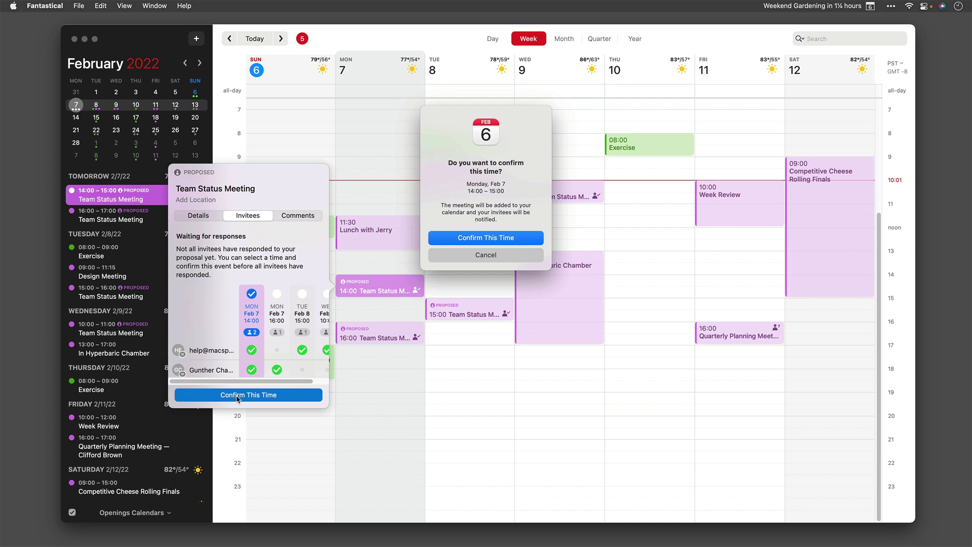
Confirm Monday, February 7, 14:00–15:00 as the Team Status Meeting time
click(491, 238)
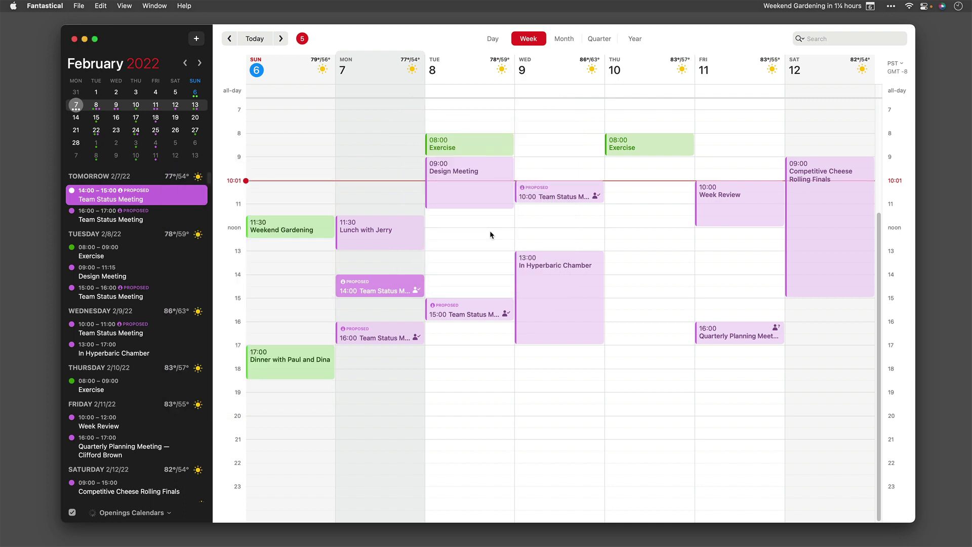